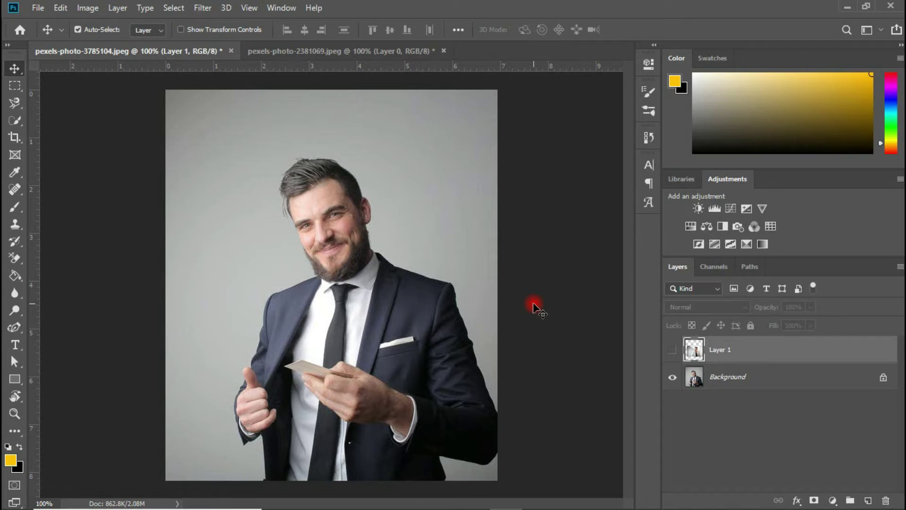
Unlock the Background layer and add a white layer mask to it
click(697, 374)
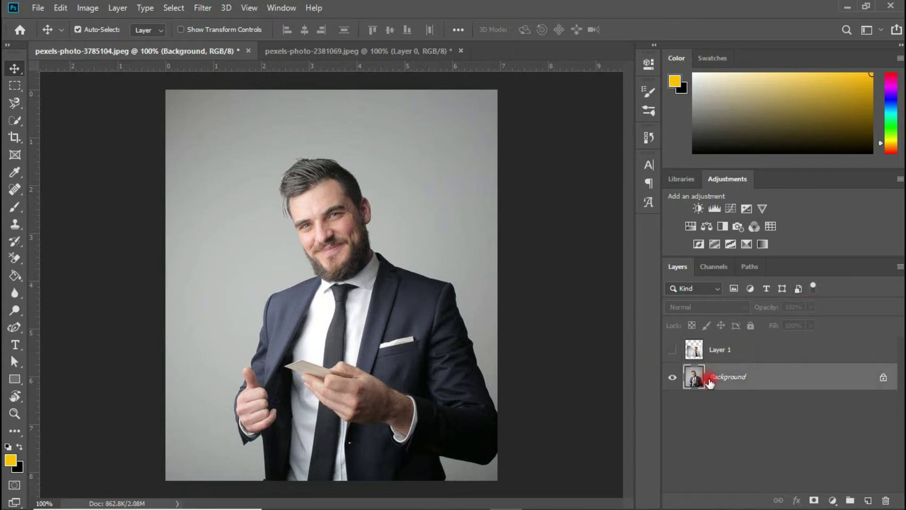
click(881, 379)
click(809, 307)
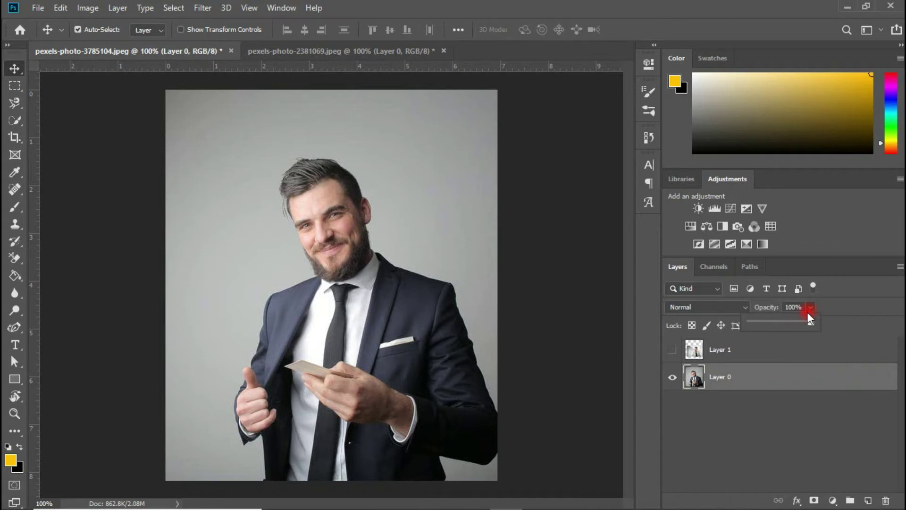
mouse_move(808, 322)
mouse_down()
mouse_move(749, 317)
mouse_move(821, 324)
mouse_up()
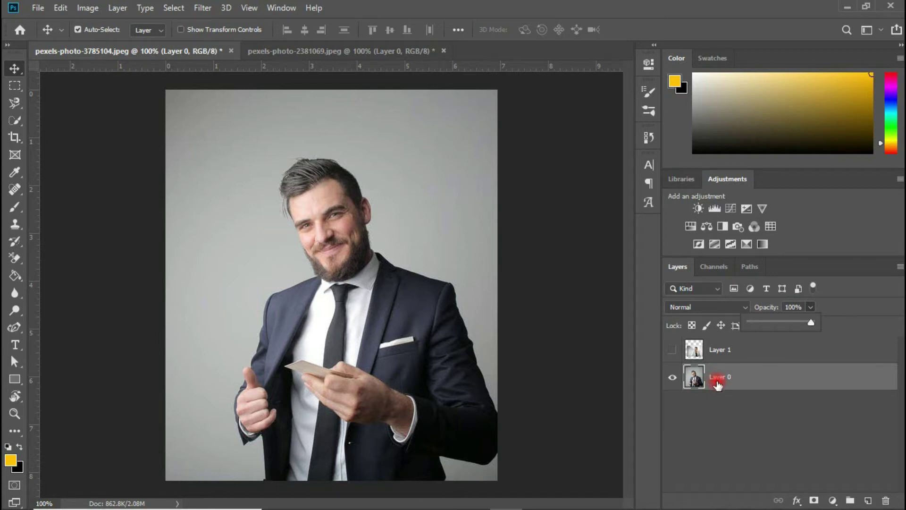
click(815, 501)
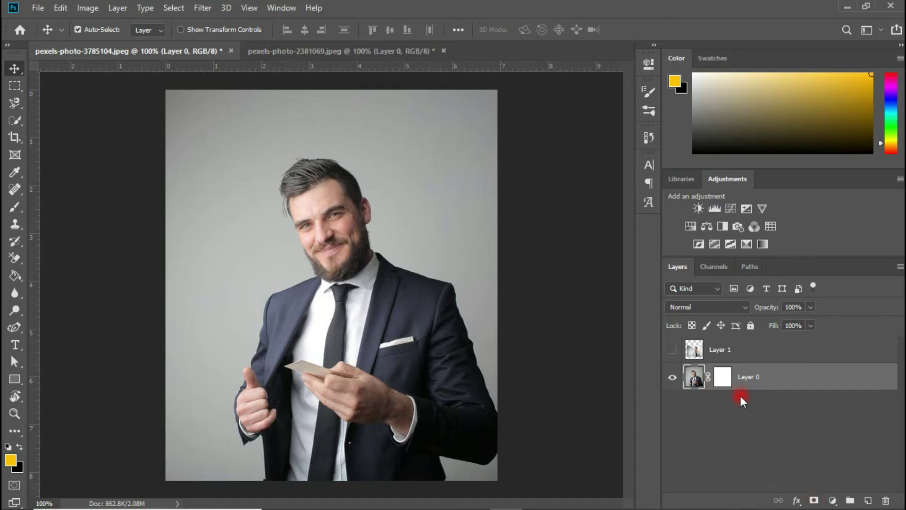
Switch between Layer 0's image and its layer mask, leaving the mask selected for editing
mouse_move(726, 373)
mouse_down()
mouse_move(726, 348)
mouse_move(722, 379)
mouse_move(694, 376)
mouse_up()
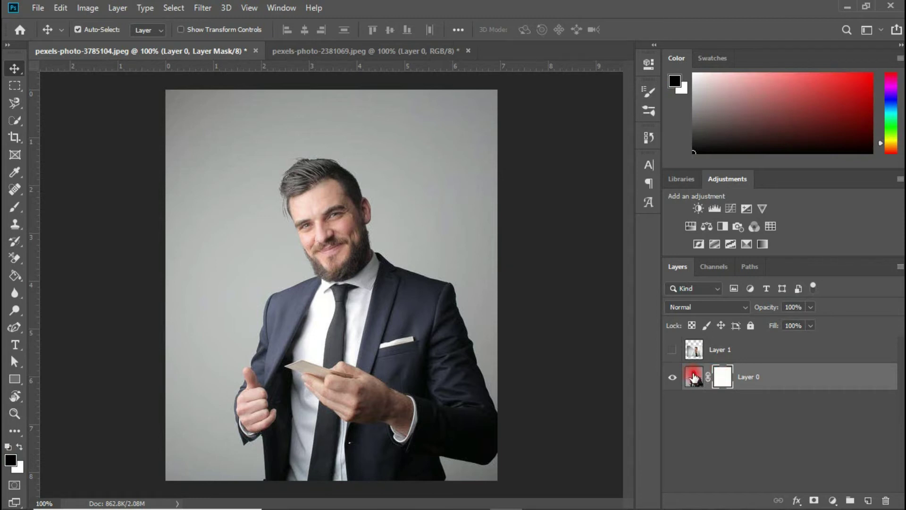
click(694, 377)
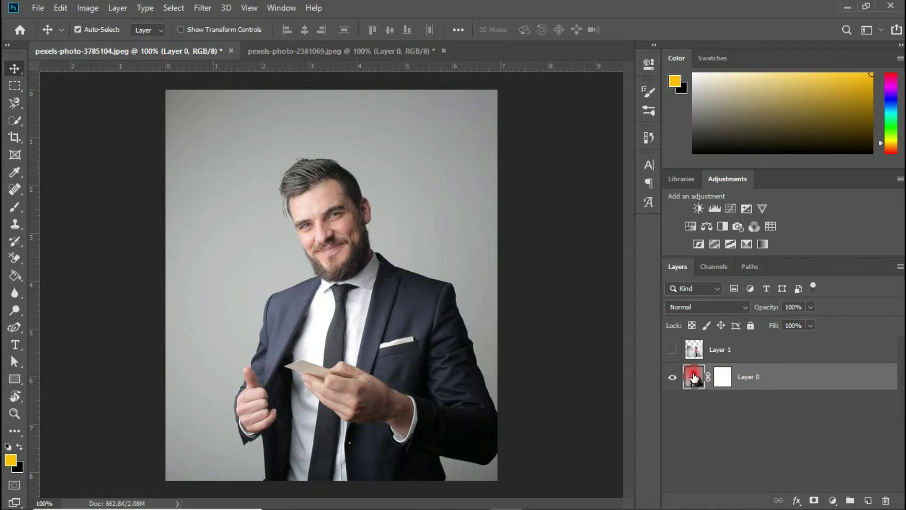
click(722, 381)
mouse_move(719, 376)
mouse_down()
mouse_move(637, 376)
mouse_move(509, 463)
mouse_up()
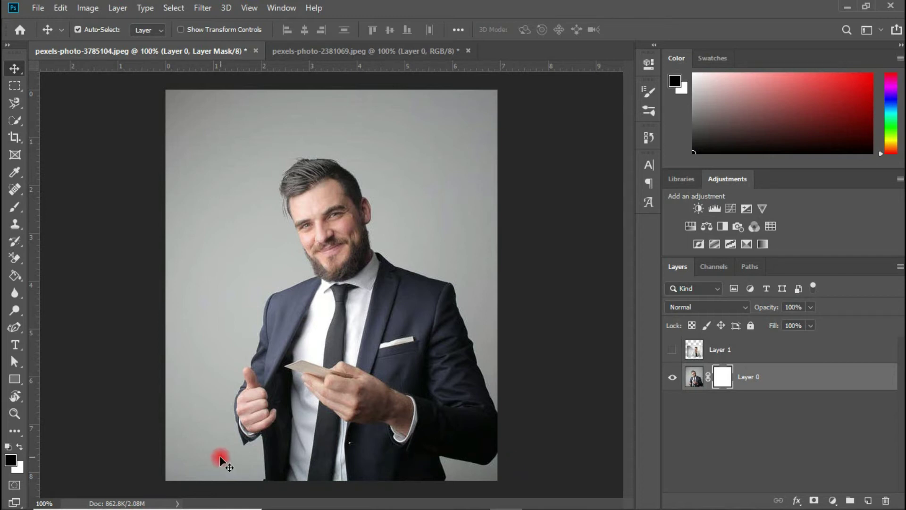
Try to choose a dark red foreground colour (a30000) while Layer 0's mask is selected
click(11, 464)
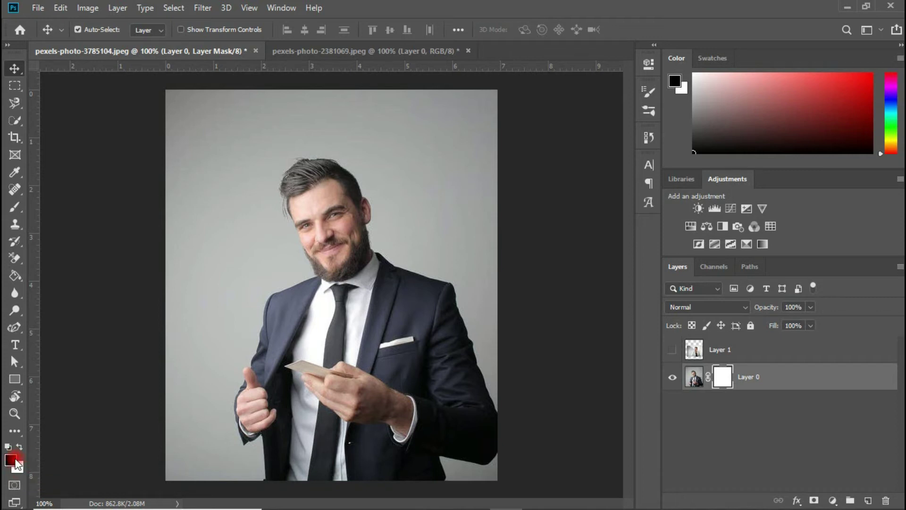
click(776, 122)
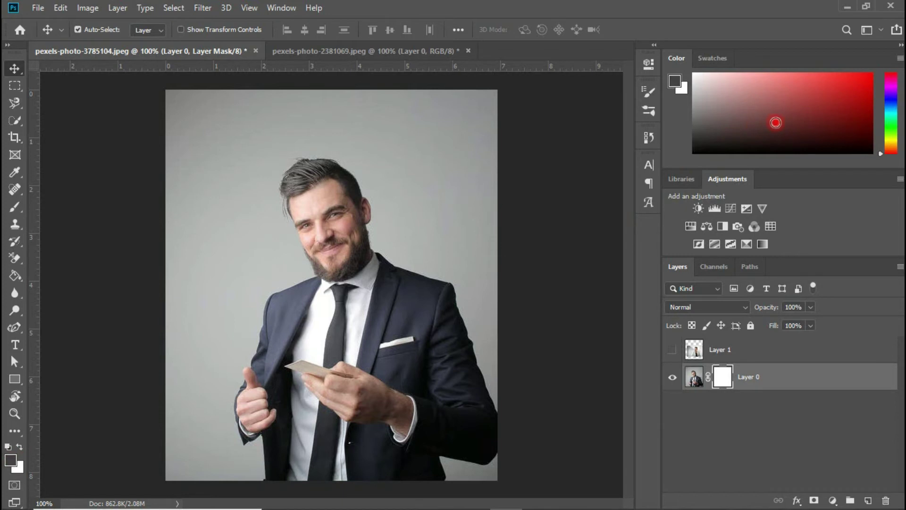
click(867, 85)
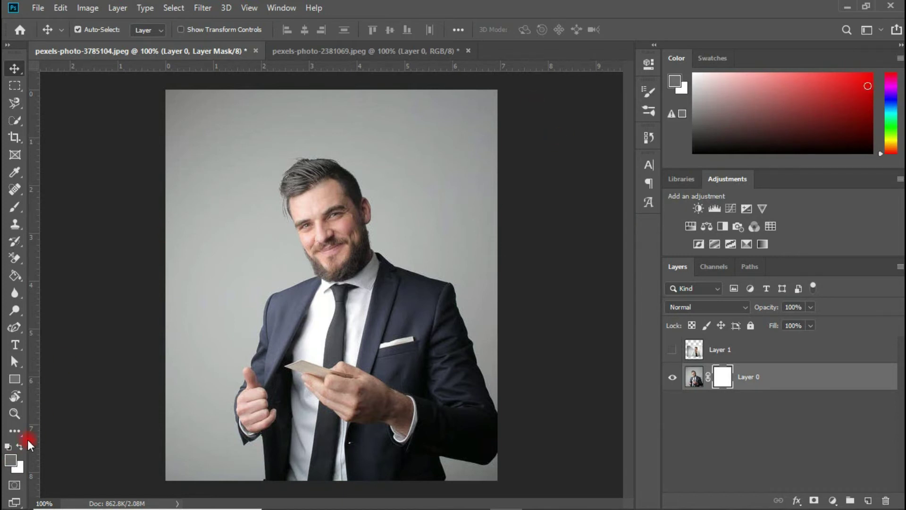
click(10, 465)
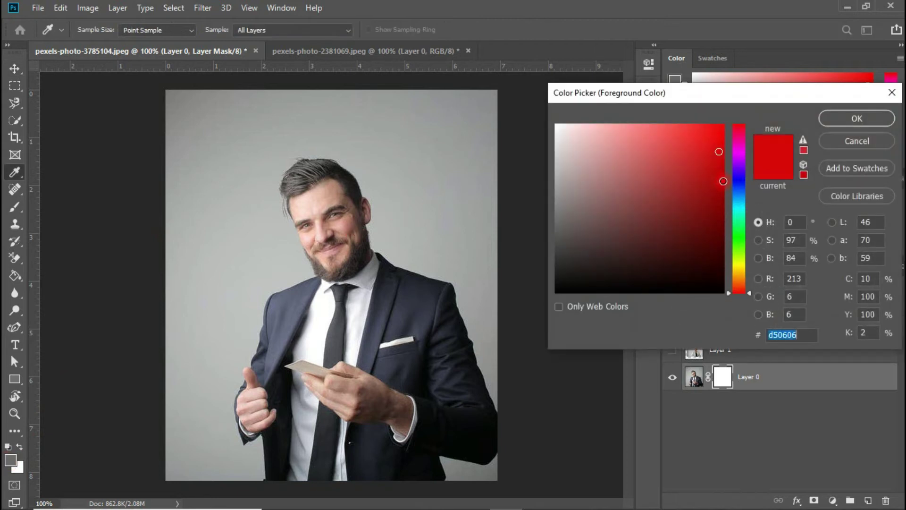
click(723, 182)
drag(722, 181, 725, 185)
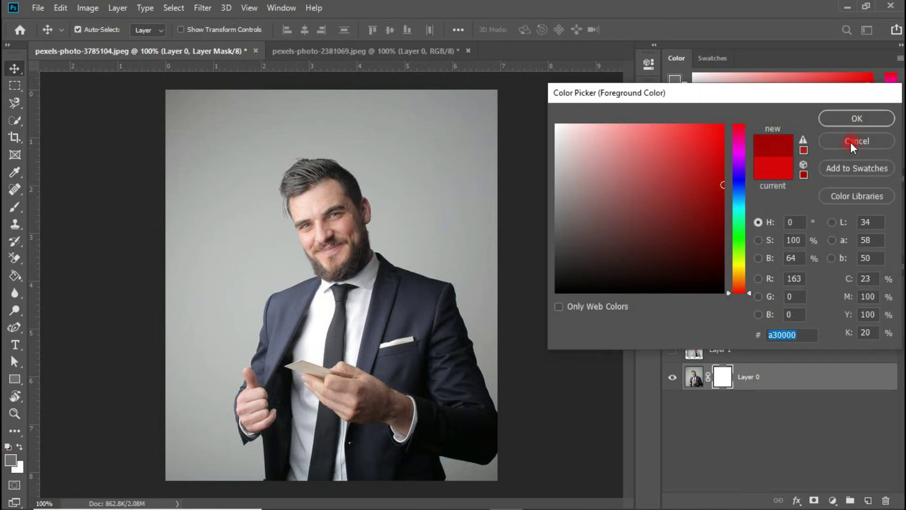
Reset the image's colours to default black and white, and pick black as the foreground colour for Layer 0's mask
click(695, 378)
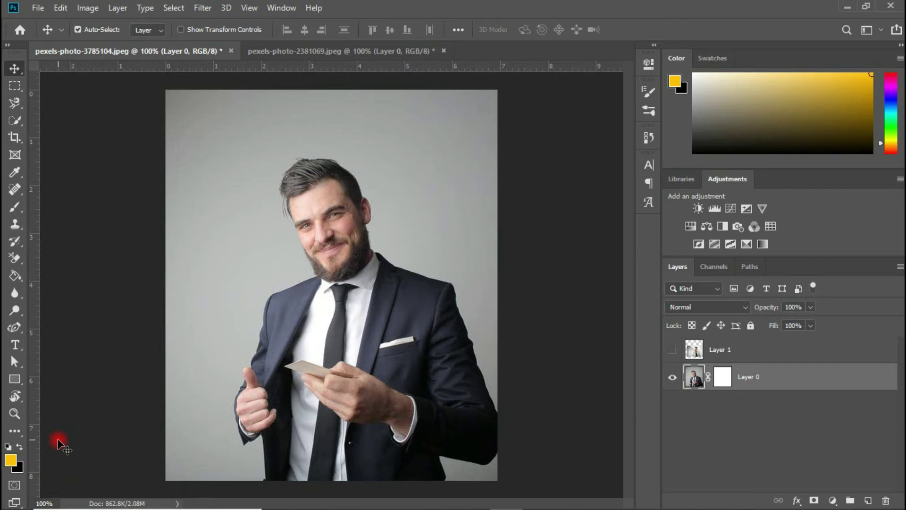
key(d)
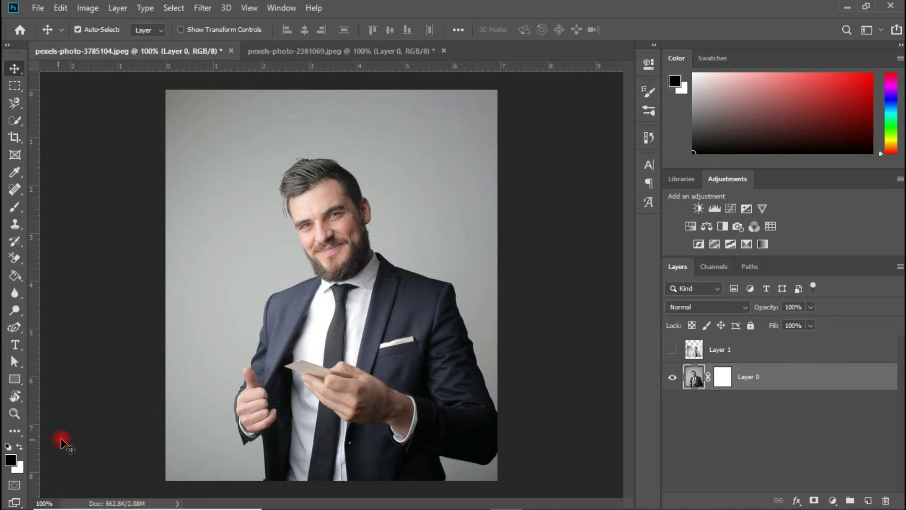
key(ctrl+backslash)
key(x)
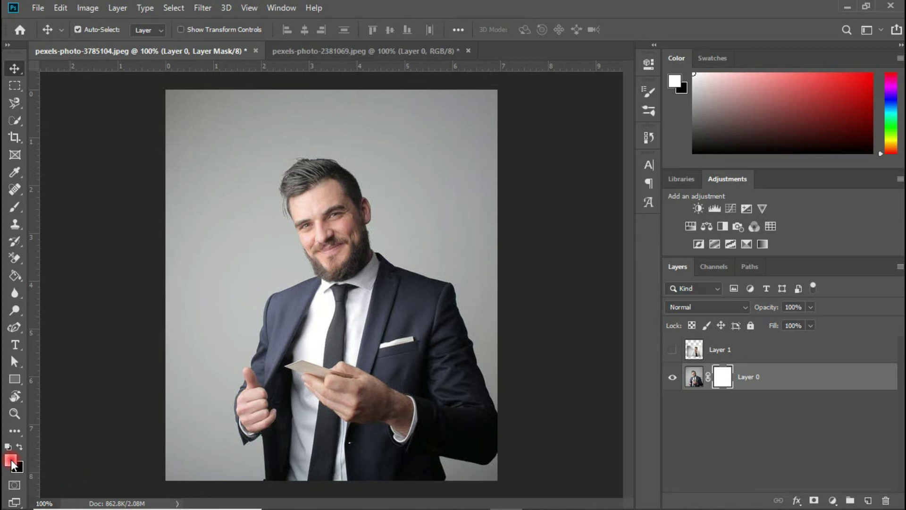
click(832, 150)
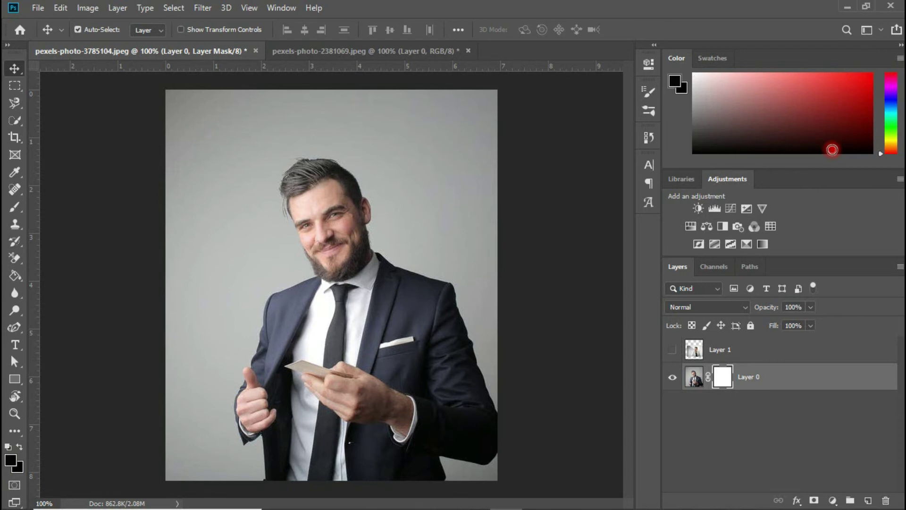
Reset the colours to their defaults and swap the foreground to white and back to black with the layer image selected
key(d)
click(479, 347)
key(x)
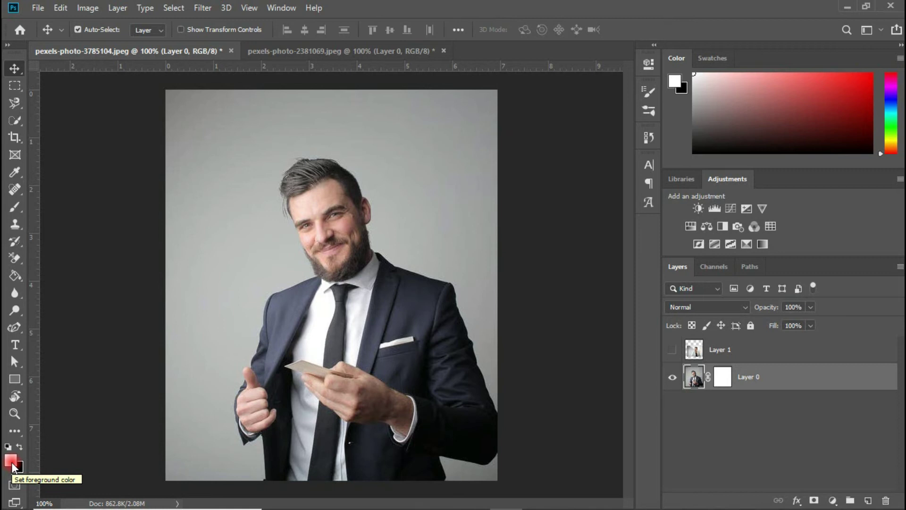
key(x)
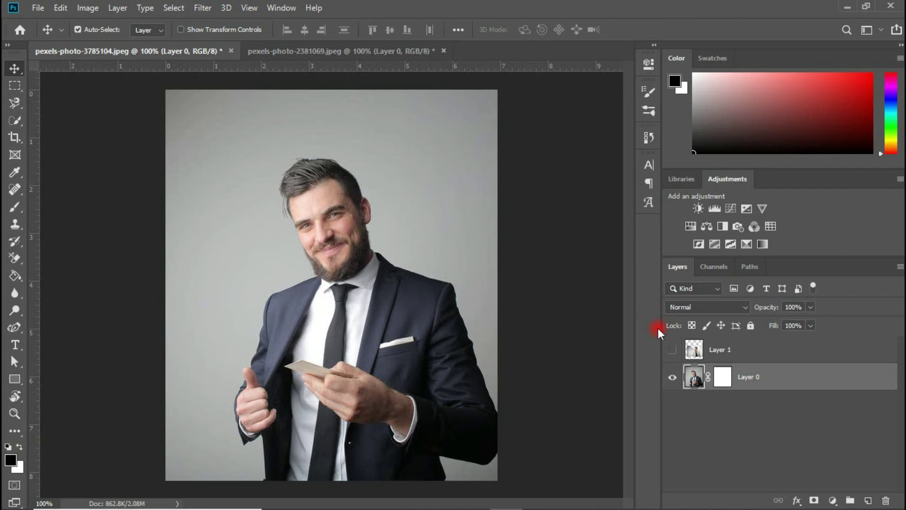
Paint black on Layer 0's mask with a 175-pixel soft brush to hide the man's sleeve and the photo's lower-right area
click(720, 377)
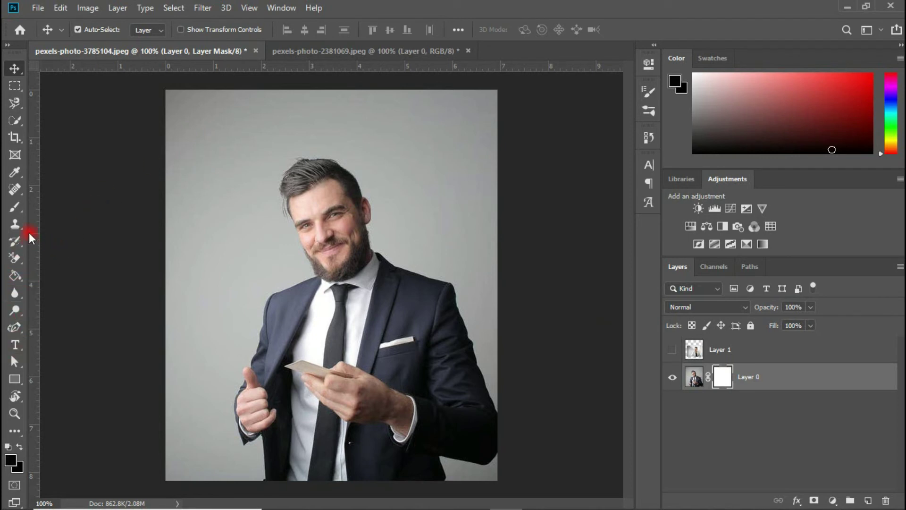
click(14, 204)
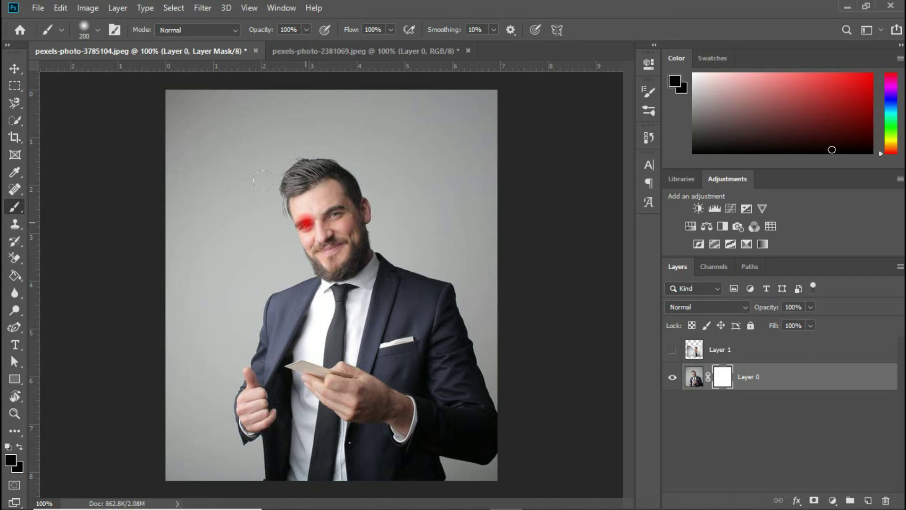
key(bracketleft)
key(bracketright)
key(bracketleft)
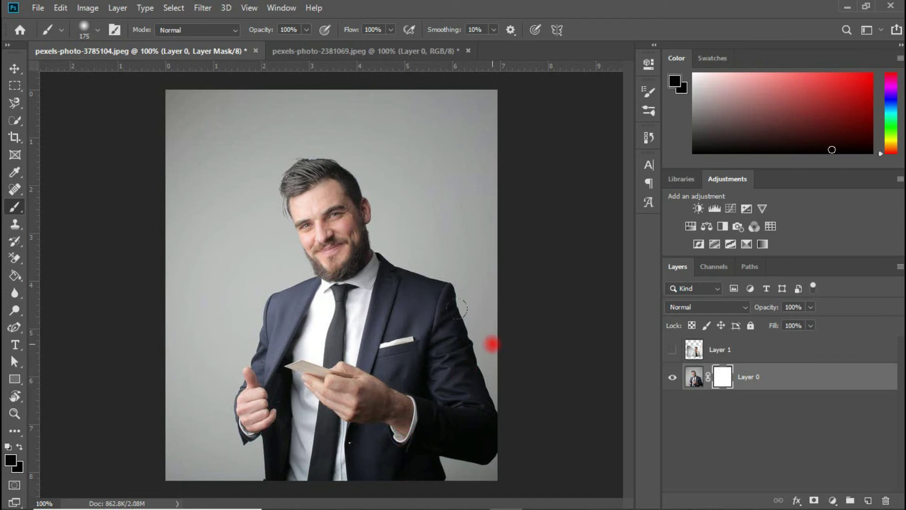
mouse_move(486, 361)
mouse_down()
mouse_move(492, 317)
mouse_move(483, 381)
mouse_move(459, 429)
mouse_up()
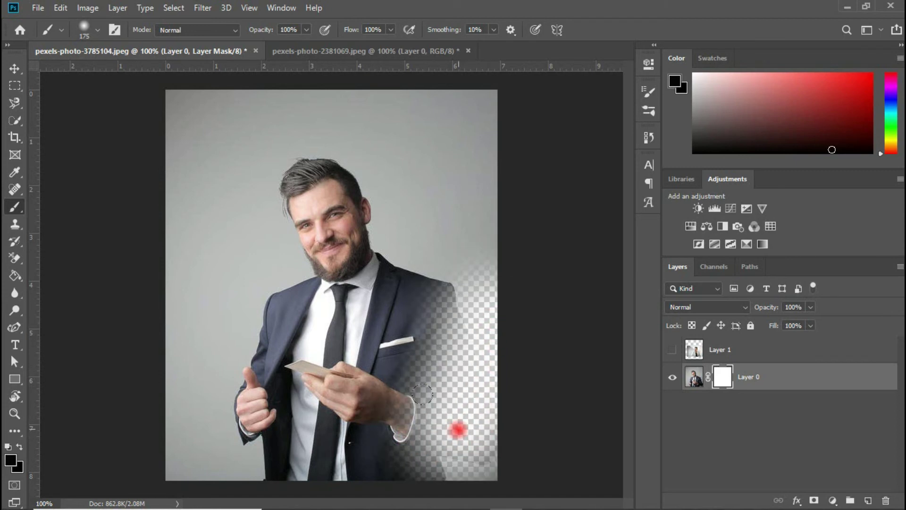
mouse_move(393, 419)
mouse_down()
mouse_move(448, 369)
mouse_move(460, 306)
mouse_up()
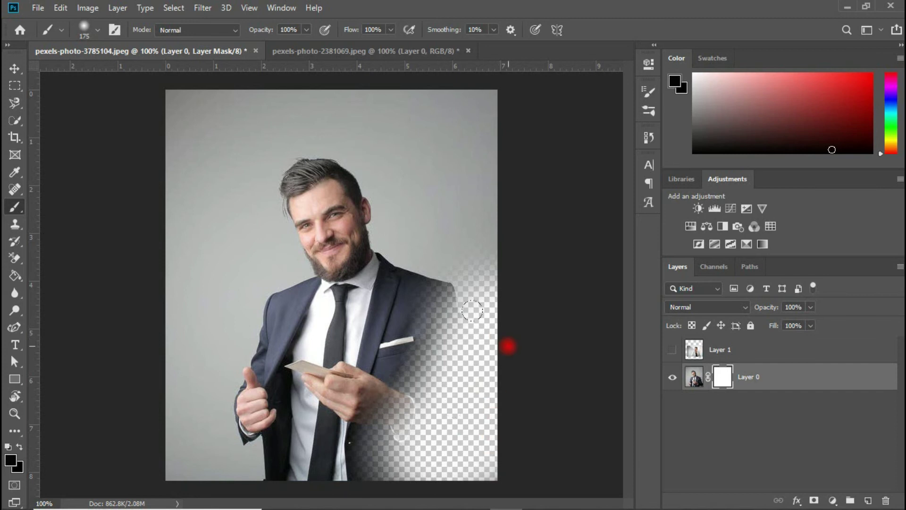
drag(452, 363, 456, 363)
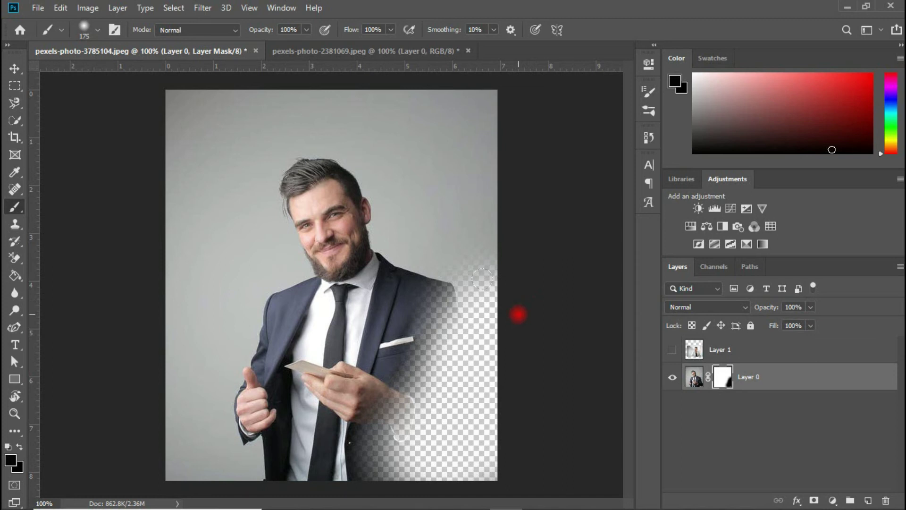
Set the brush opacity to 55% and paint black on the mask to fade the jacket and the photo's lower part
click(390, 29)
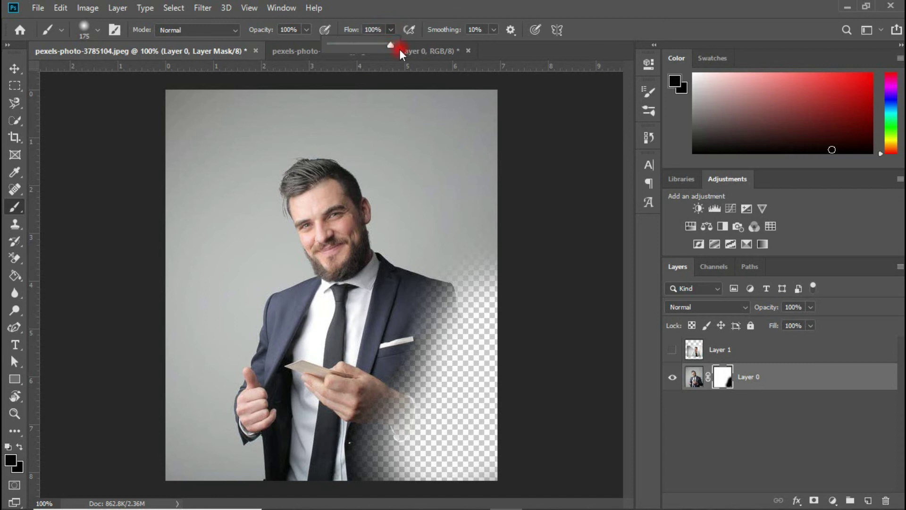
click(303, 29)
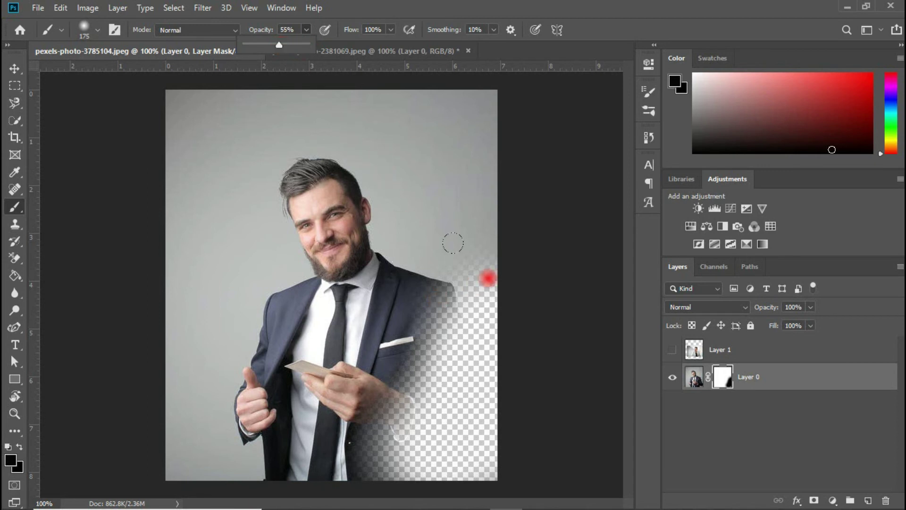
mouse_move(453, 241)
mouse_down()
mouse_move(385, 300)
mouse_move(418, 295)
mouse_move(360, 401)
mouse_move(257, 435)
mouse_move(267, 439)
mouse_move(180, 434)
mouse_move(209, 433)
mouse_move(163, 422)
mouse_move(286, 433)
mouse_move(361, 428)
mouse_move(413, 413)
mouse_up()
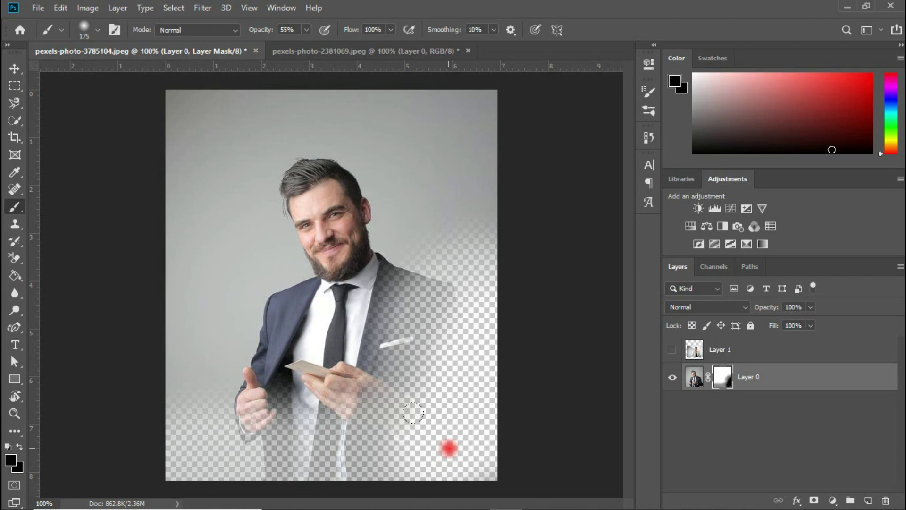
mouse_move(413, 413)
mouse_down()
mouse_move(357, 412)
mouse_move(396, 387)
mouse_move(269, 408)
mouse_move(183, 407)
mouse_up()
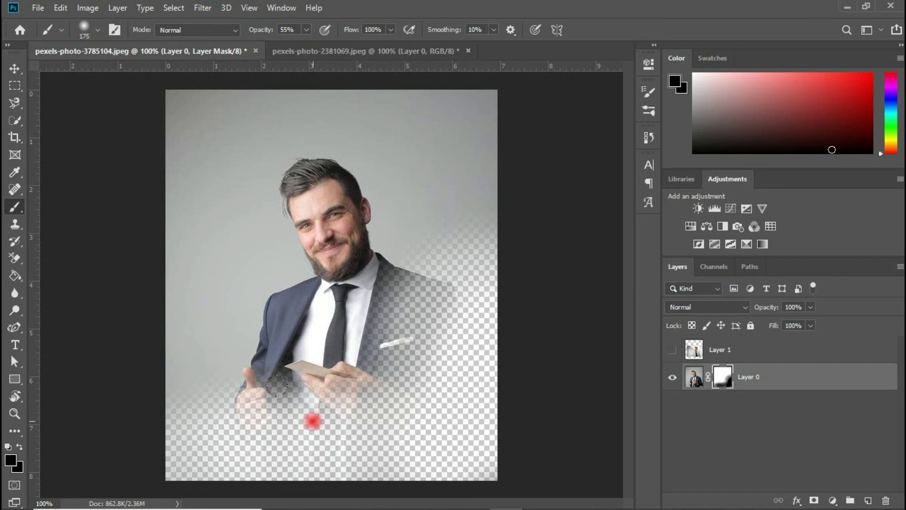
drag(325, 348, 423, 290)
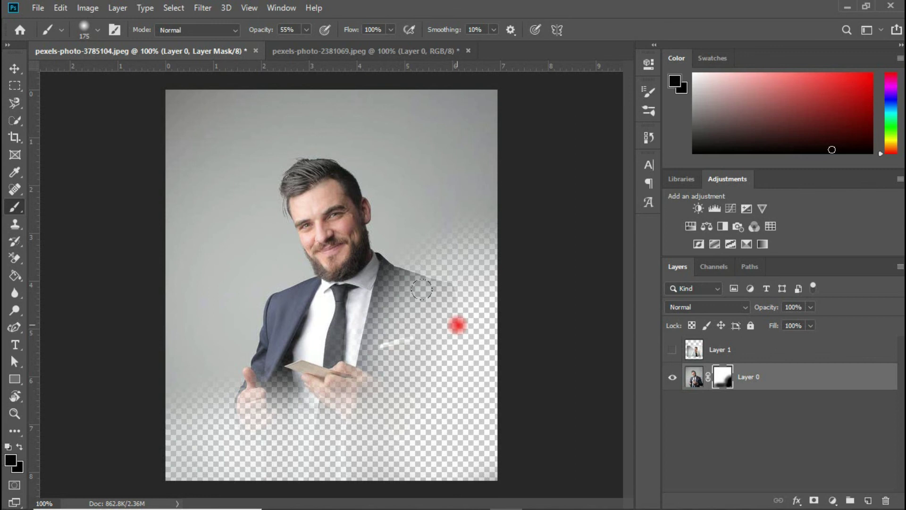
Switch the foreground colour to white and paint at 55% opacity on the mask to bring back the faded jacket and background
key(x)
key(x)
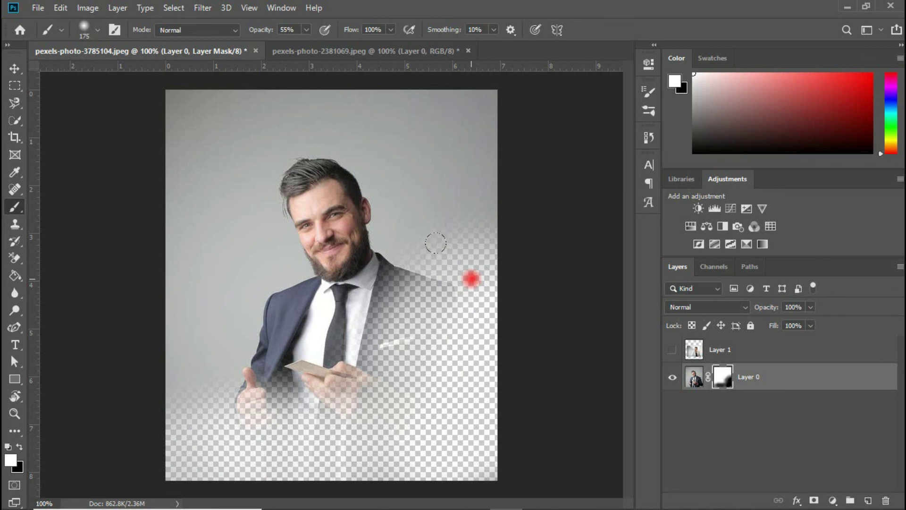
mouse_move(481, 245)
mouse_down()
mouse_move(432, 462)
mouse_move(146, 459)
mouse_move(301, 392)
mouse_up()
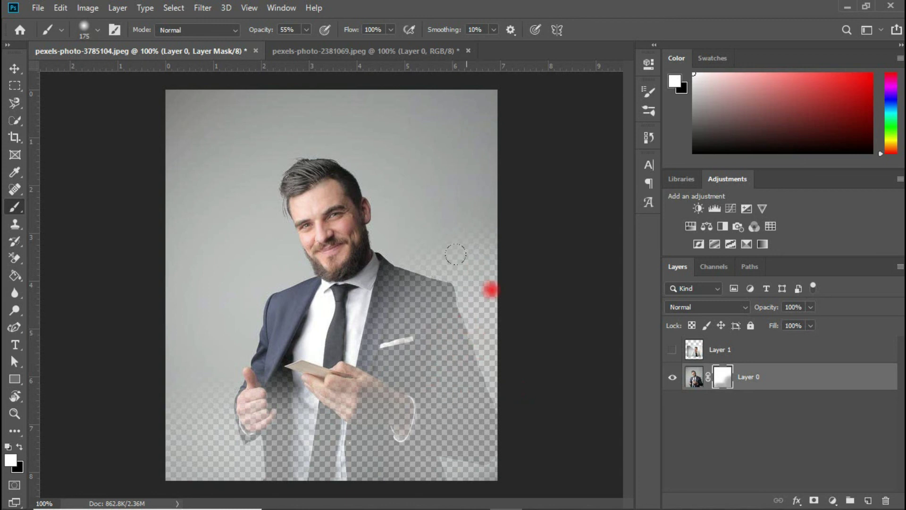
mouse_move(452, 277)
mouse_down()
mouse_move(463, 299)
mouse_move(519, 323)
mouse_move(419, 348)
mouse_up()
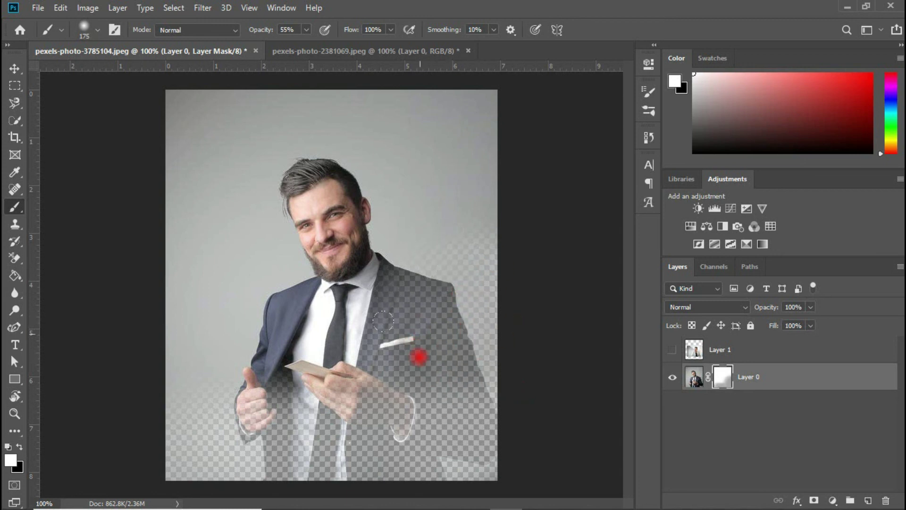
mouse_move(415, 384)
mouse_down()
mouse_move(384, 418)
mouse_move(388, 431)
mouse_move(469, 370)
mouse_move(475, 293)
mouse_move(468, 389)
mouse_move(467, 376)
mouse_move(453, 432)
mouse_move(419, 449)
mouse_move(466, 453)
mouse_move(410, 437)
mouse_move(469, 429)
mouse_move(501, 452)
mouse_move(463, 448)
mouse_move(393, 417)
mouse_move(468, 416)
mouse_move(431, 449)
mouse_move(492, 409)
mouse_up()
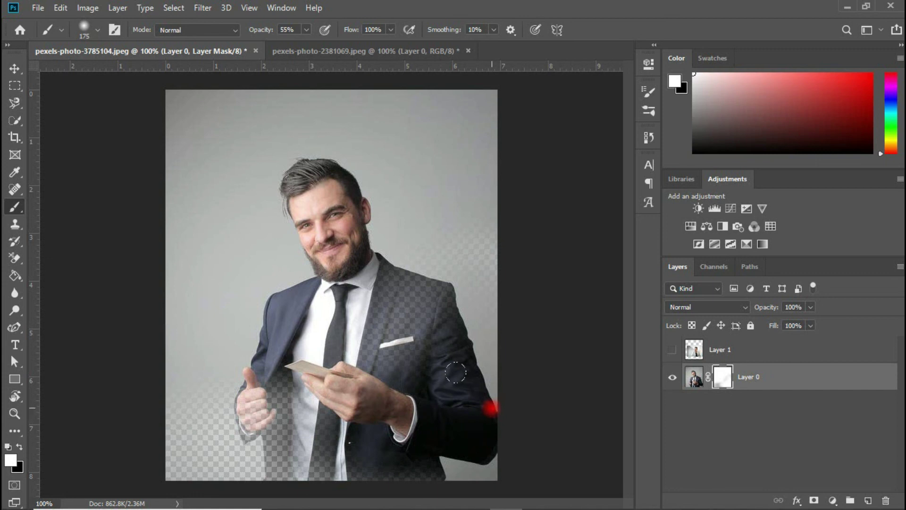
Set the brush opacity to 100% and paint white over the remaining faded areas of the mask to restore the photo
click(306, 29)
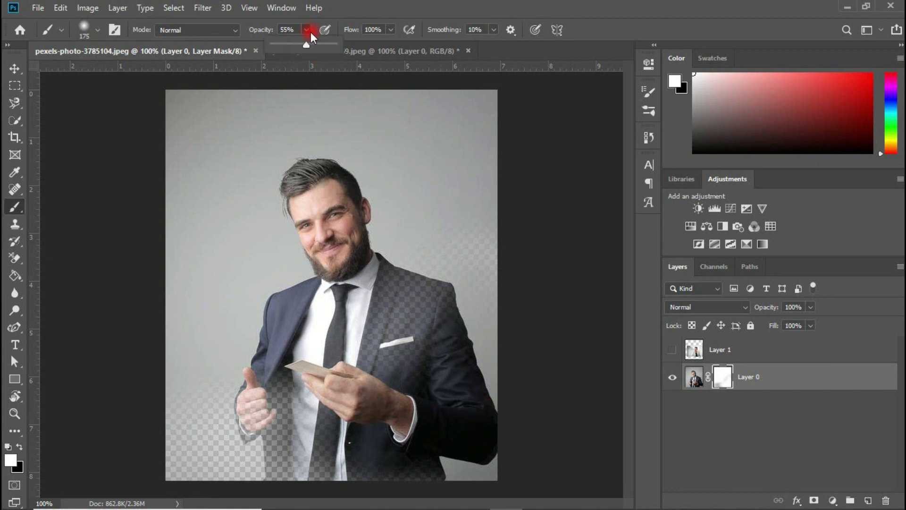
drag(304, 44, 392, 67)
click(491, 366)
mouse_move(491, 366)
mouse_down()
mouse_move(378, 370)
mouse_move(385, 302)
mouse_move(365, 268)
mouse_move(434, 242)
mouse_move(329, 298)
mouse_move(307, 427)
mouse_move(238, 449)
mouse_move(151, 397)
mouse_move(182, 429)
mouse_move(269, 377)
mouse_move(277, 394)
mouse_move(308, 353)
mouse_move(239, 344)
mouse_move(293, 348)
mouse_up()
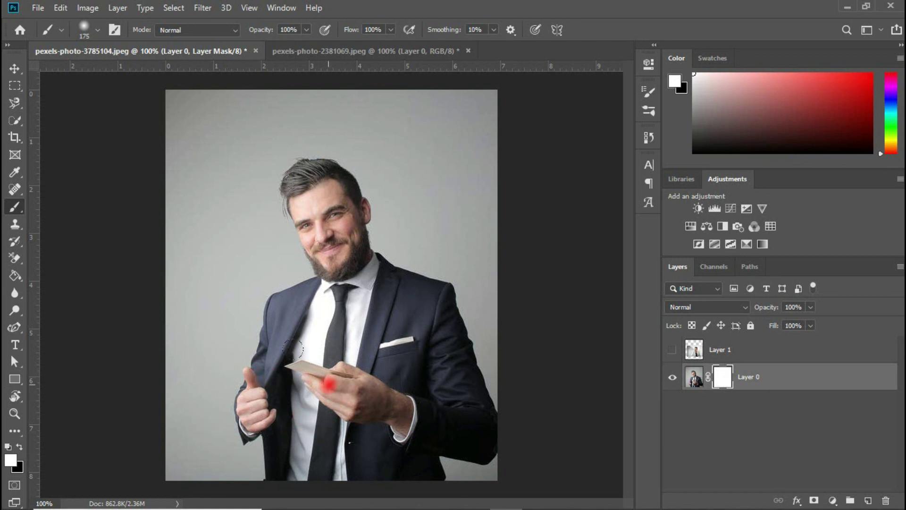